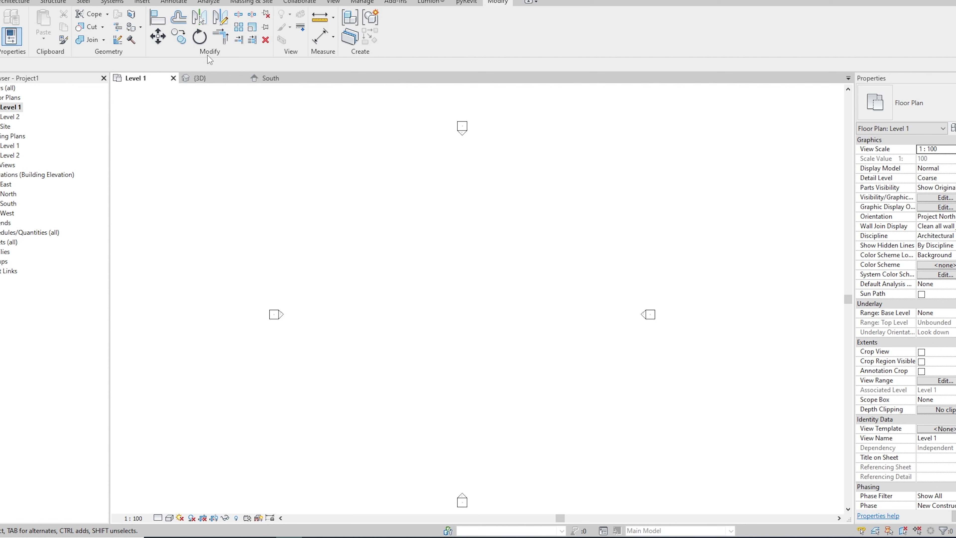
Sketch a circular Generic Floor - 400mm with radius 8000 on Level 1 and finish it.
left_click(22, 4)
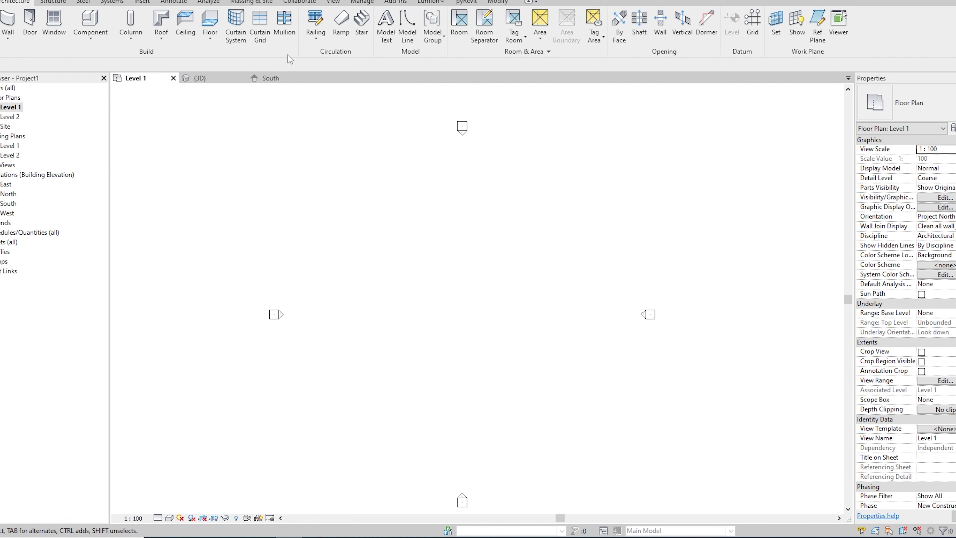
left_click(210, 19)
left_click(519, 15)
left_click(454, 302)
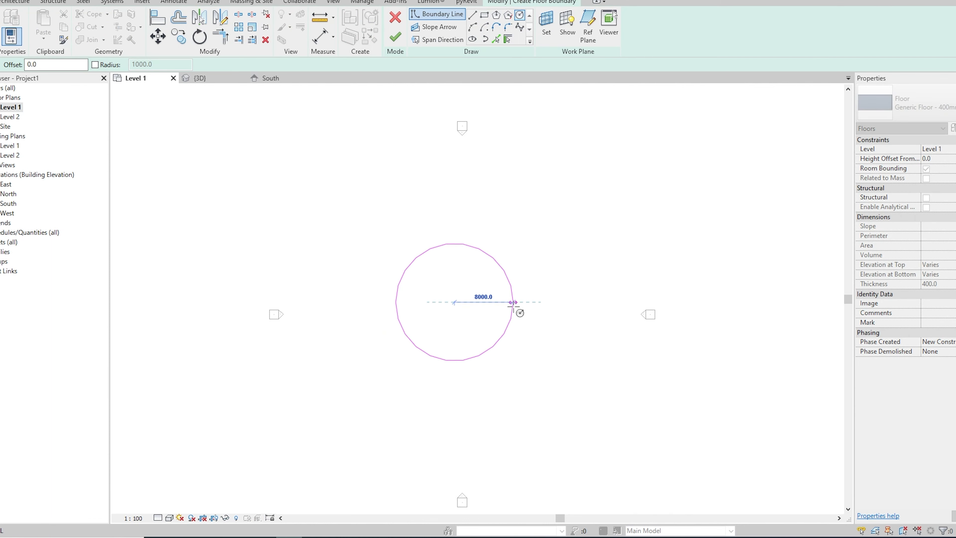
left_click(512, 302)
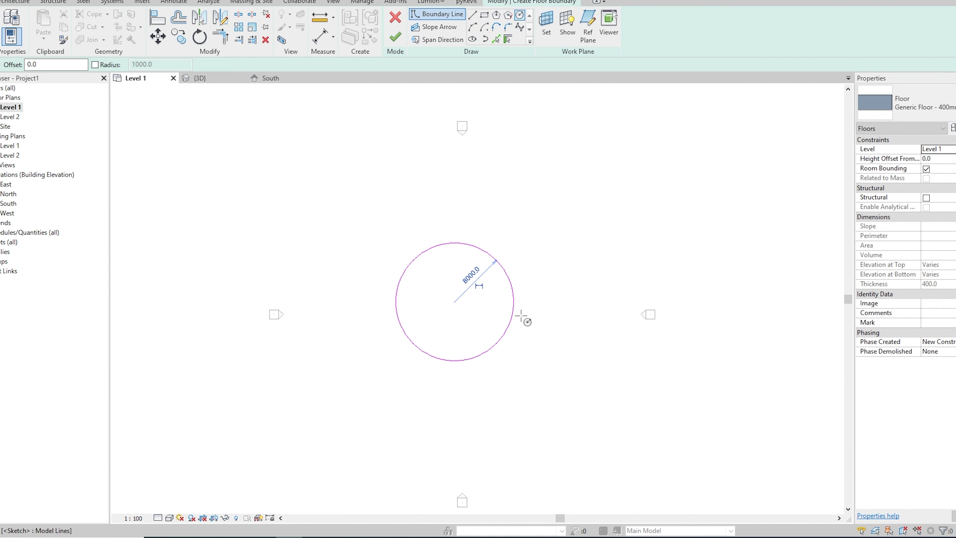
left_click(396, 39)
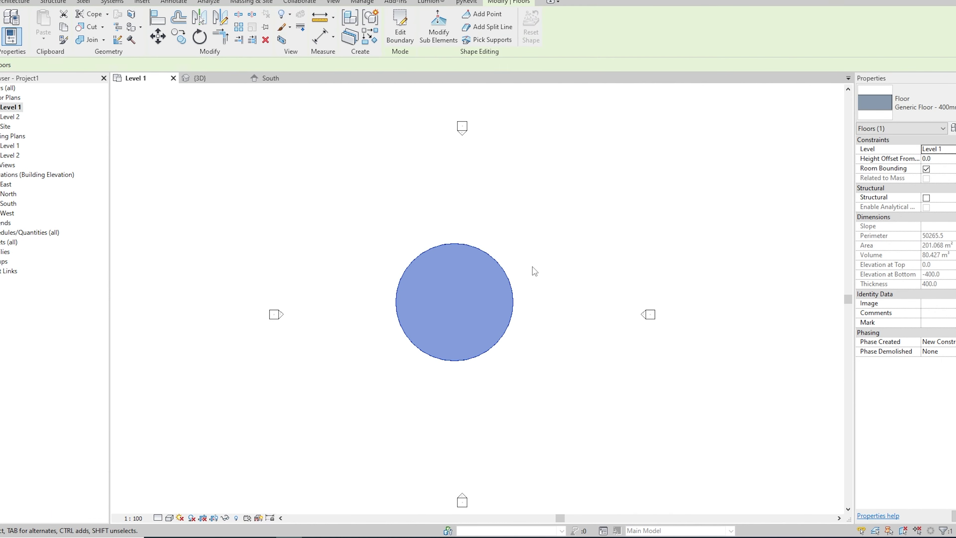
left_click(534, 271)
scroll(479, 303, "up", 2)
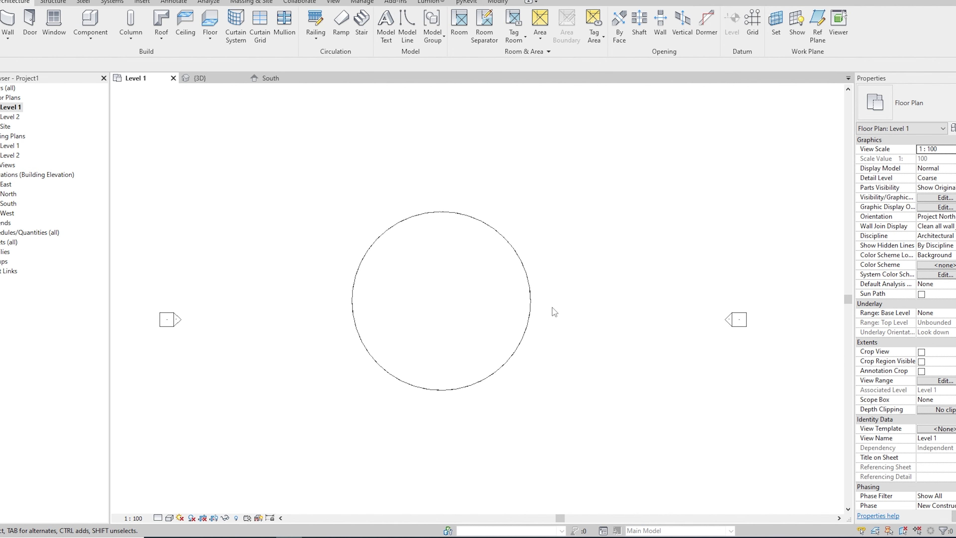
Draw vertical and horizontal reference planes crossing at the floor's centre.
key("r")
key("p")
left_click(441, 211)
left_click(441, 426)
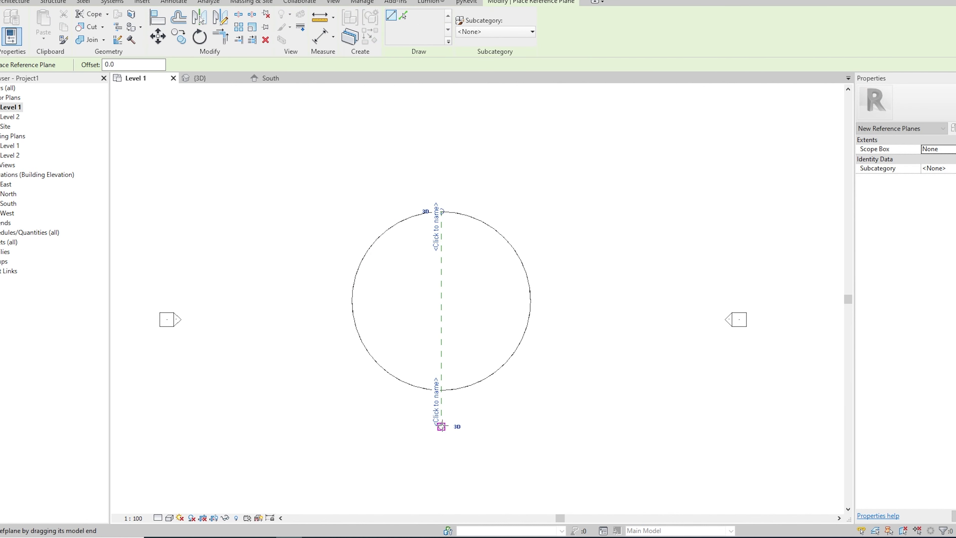
left_click(352, 300)
left_click(563, 300)
key("Escape")
key("Escape")
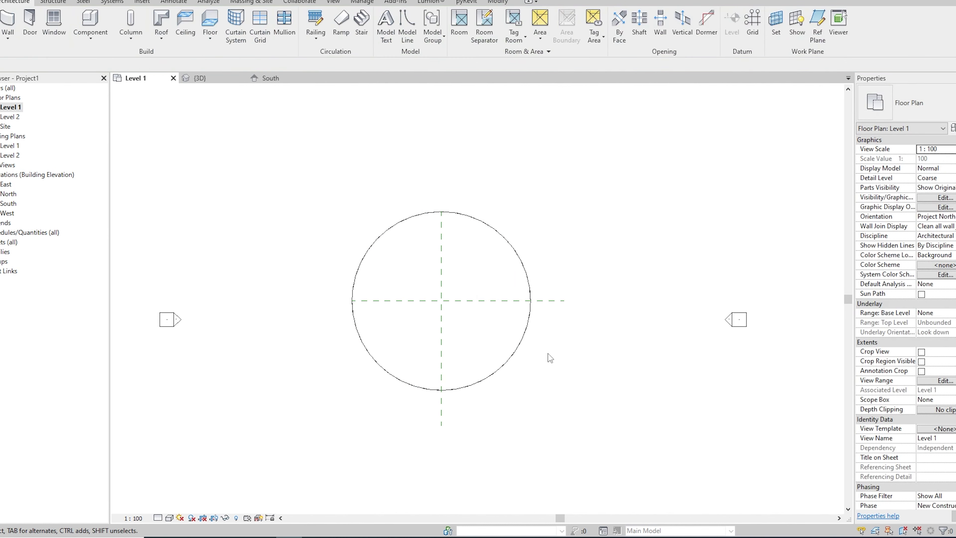
Create an in-place Generic Models component with the default name and begin an extrusion.
left_click(96, 35)
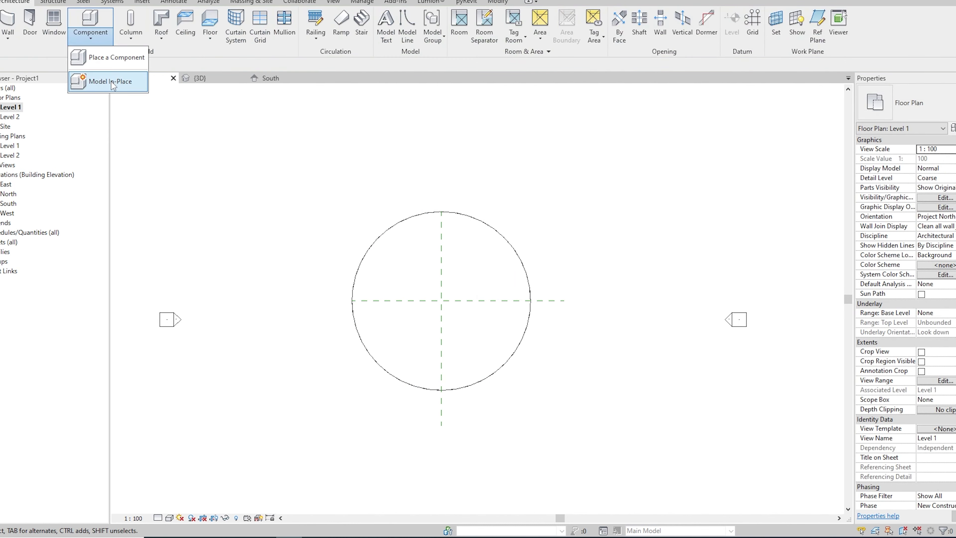
left_click(113, 82)
left_click(433, 262)
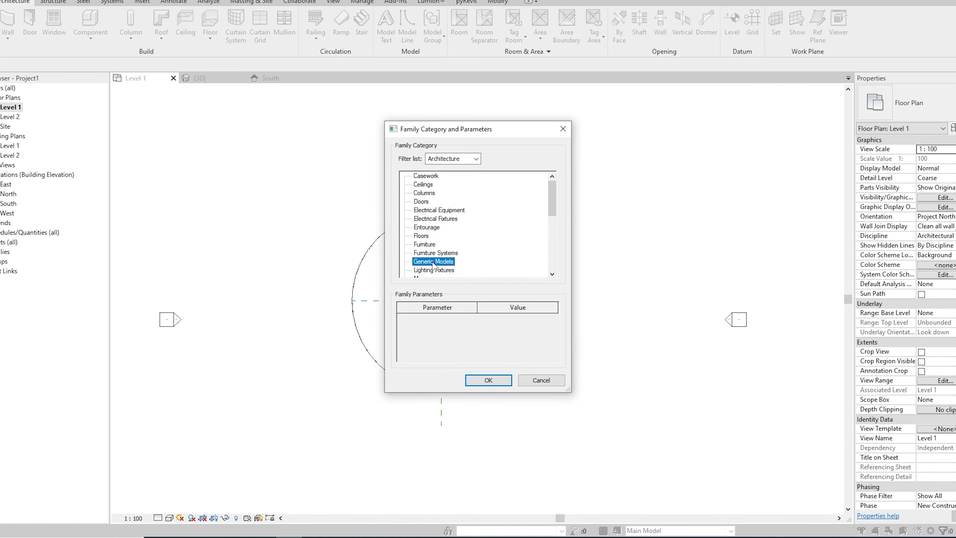
left_click(510, 381)
left_click(493, 309)
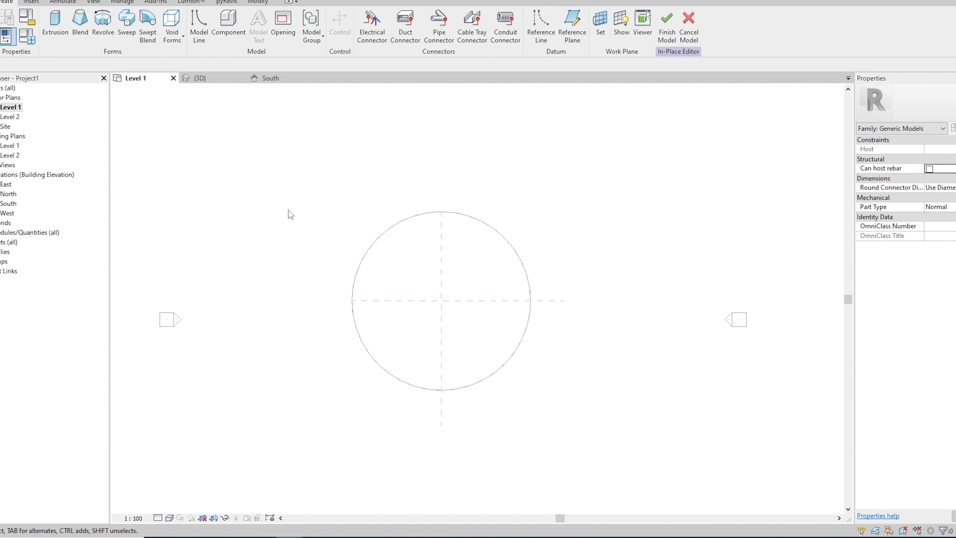
left_click(56, 23)
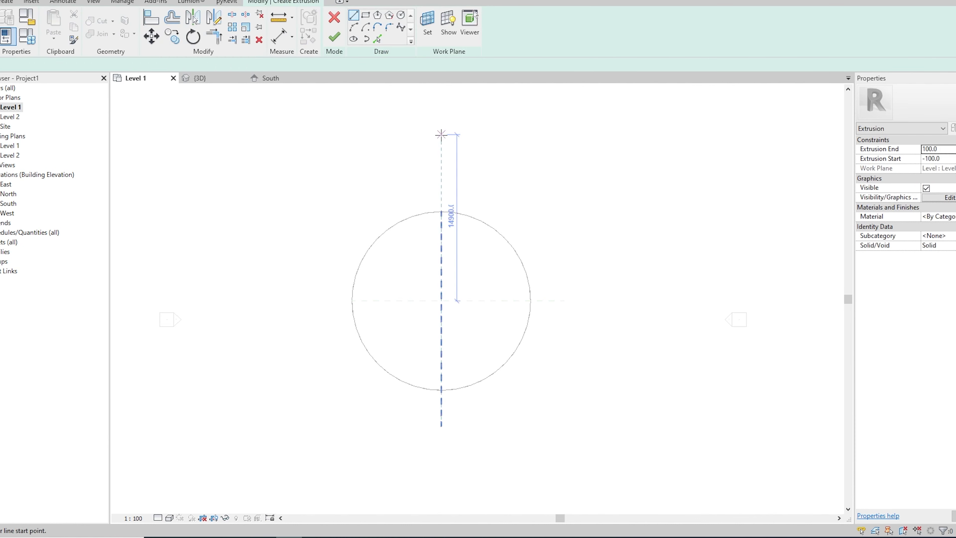
Set the extrusion's work plane to the horizontal reference plane and open Elevation: South.
left_click(429, 32)
left_click(408, 278)
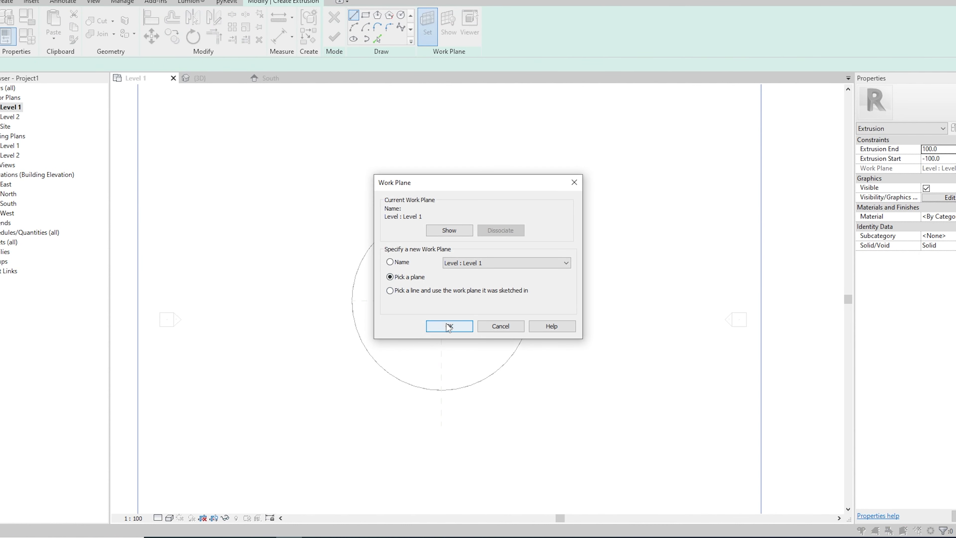
left_click(447, 325)
left_click(475, 300)
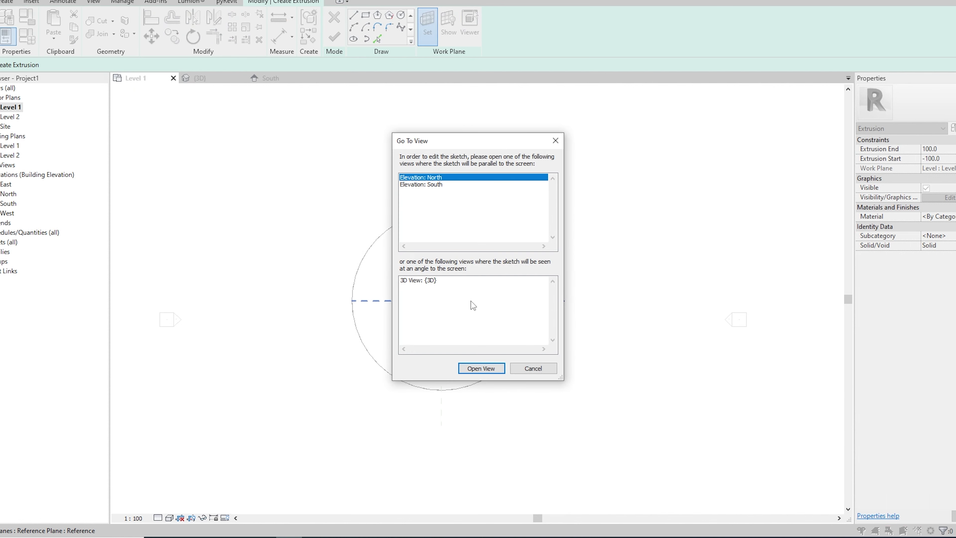
left_click(436, 184)
left_click(481, 368)
scroll(487, 282, "down", 2)
scroll(369, 339, "up", 1)
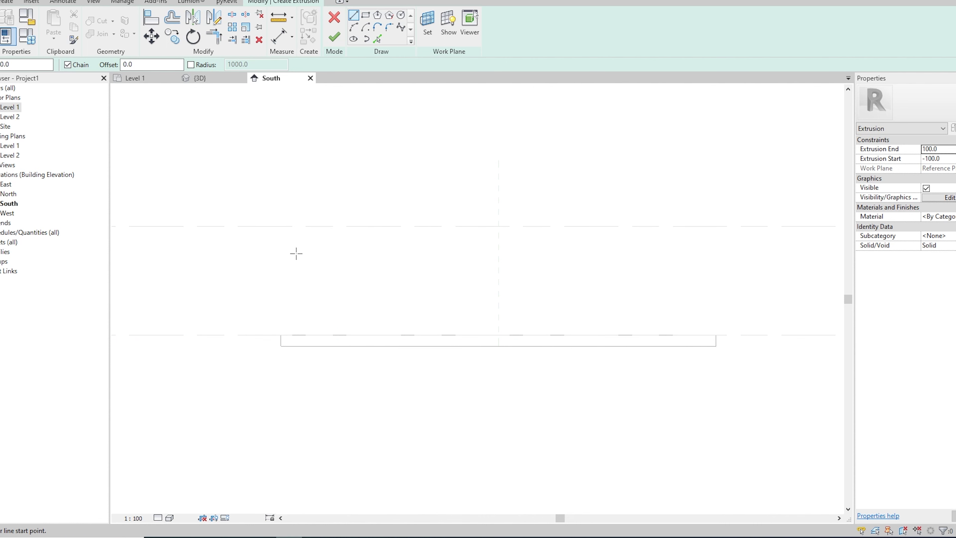
Sketch a start-end-radius arc from the floor's left edge plus an offset parallel arc.
left_click(281, 335)
left_click(474, 225)
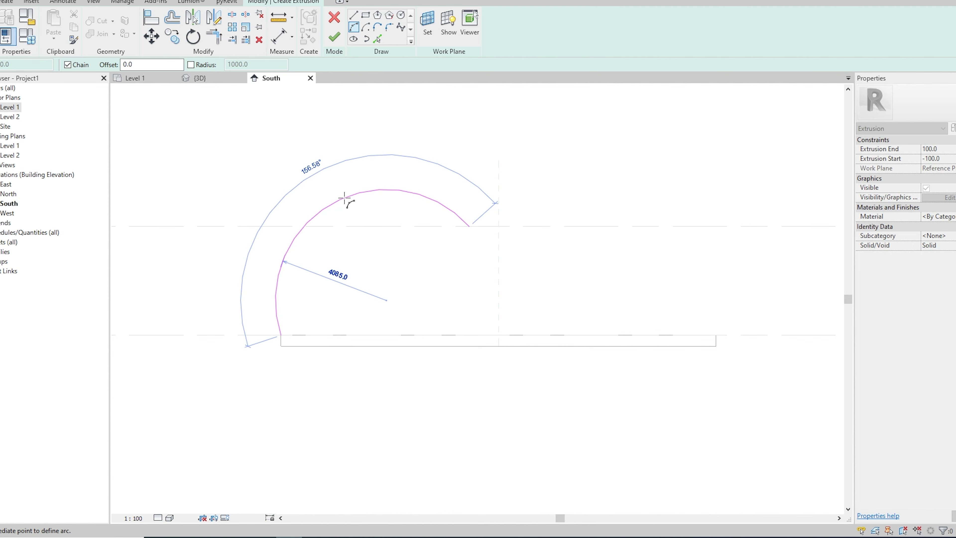
left_click(345, 203)
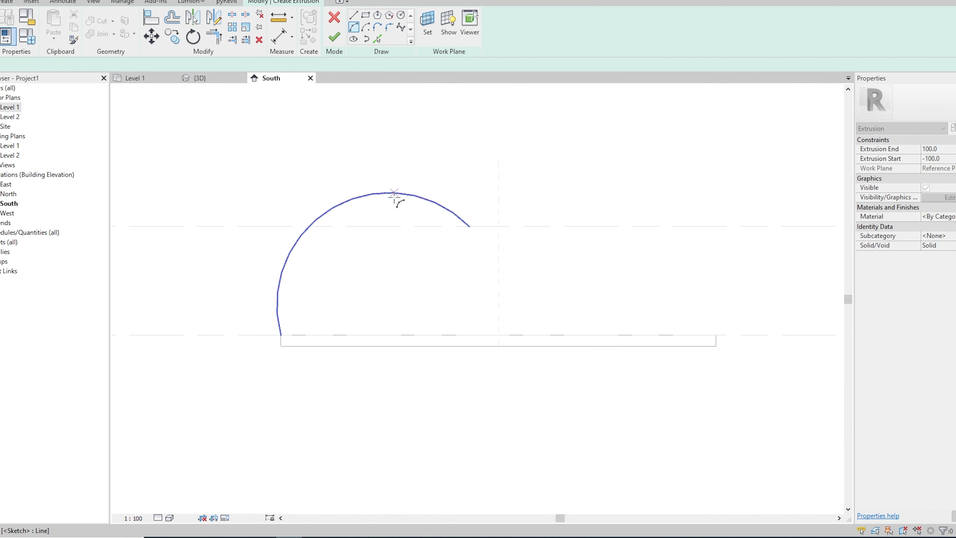
left_click(377, 38)
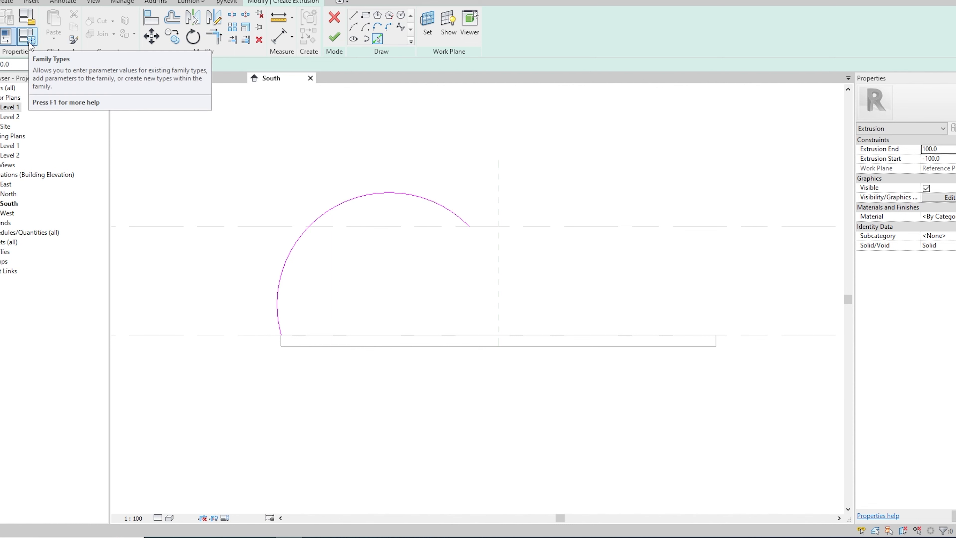
left_click(376, 202)
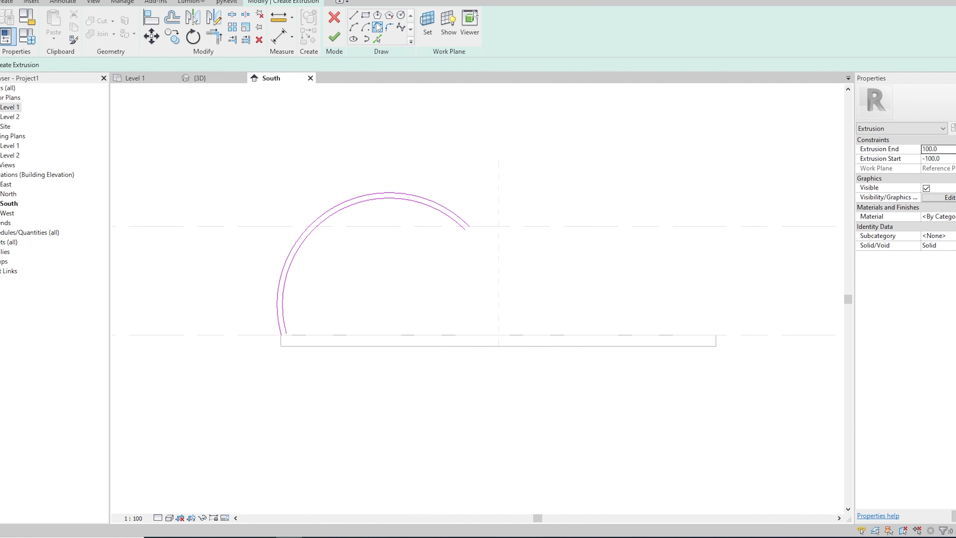
scroll(480, 217, "up", 3)
scroll(473, 207, "up", 2)
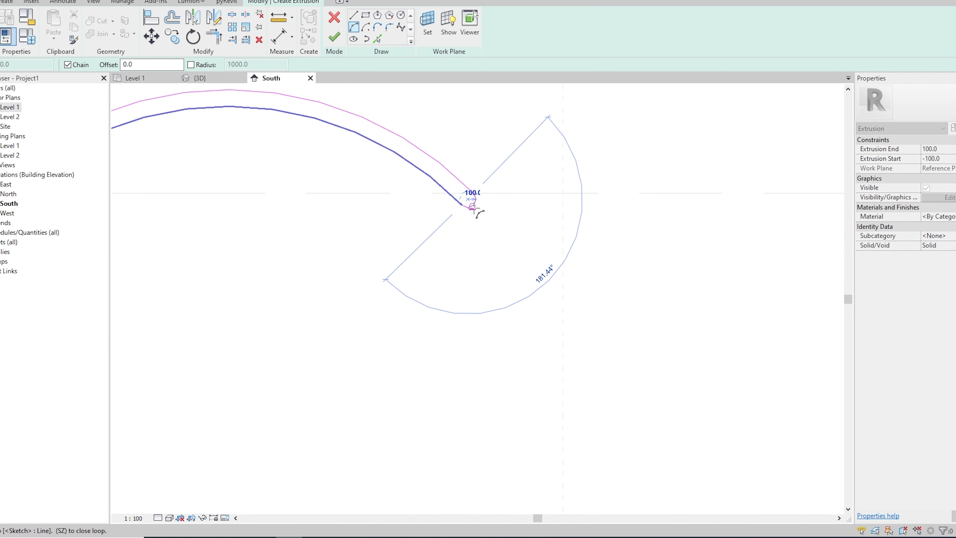
Tidy the arc profile's corners and finish it as a 200-deep fin extrusion.
key("Escape")
scroll(473, 207, "down", 6)
scroll(546, 298, "up", 2)
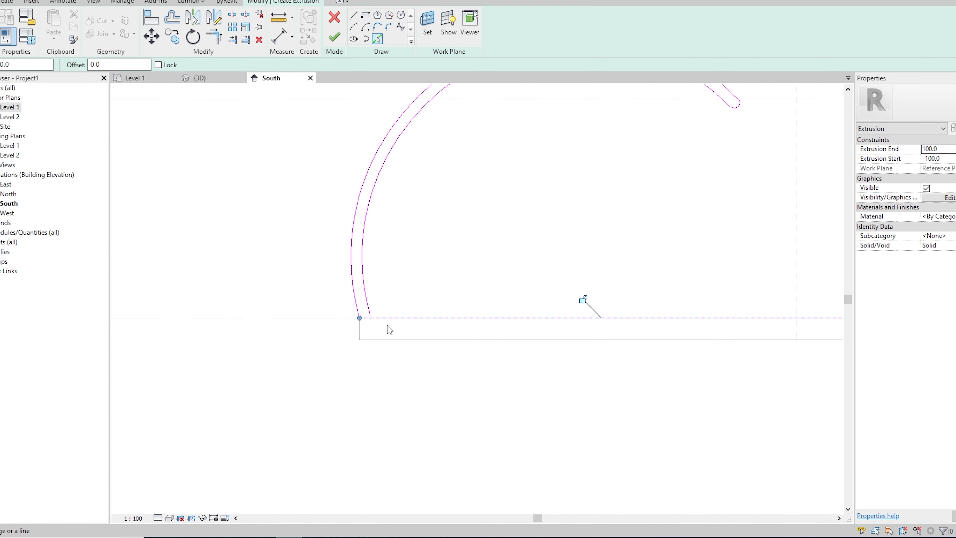
scroll(364, 322, "up", 3)
key("t")
key("r")
key("Escape")
scroll(377, 332, "down", 3)
scroll(388, 338, "down", 2)
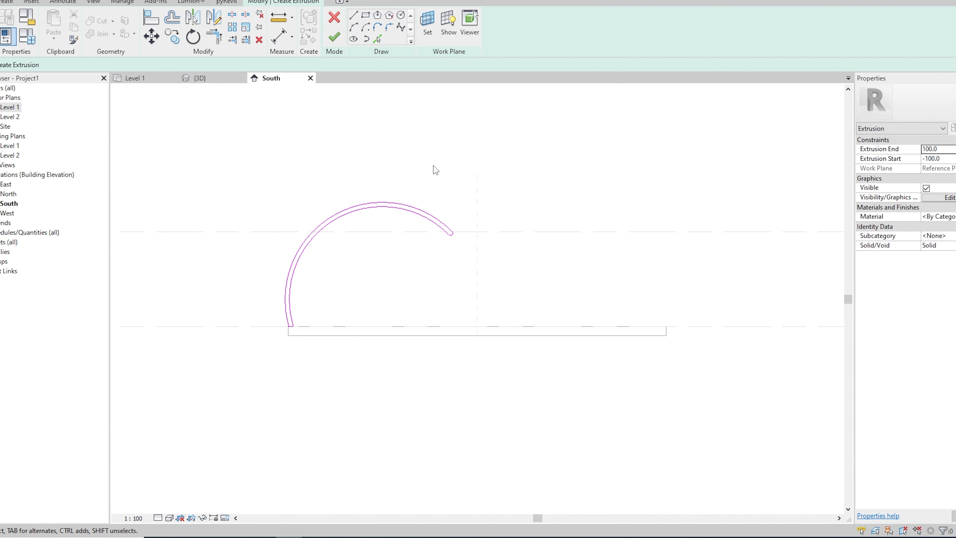
left_click(338, 40)
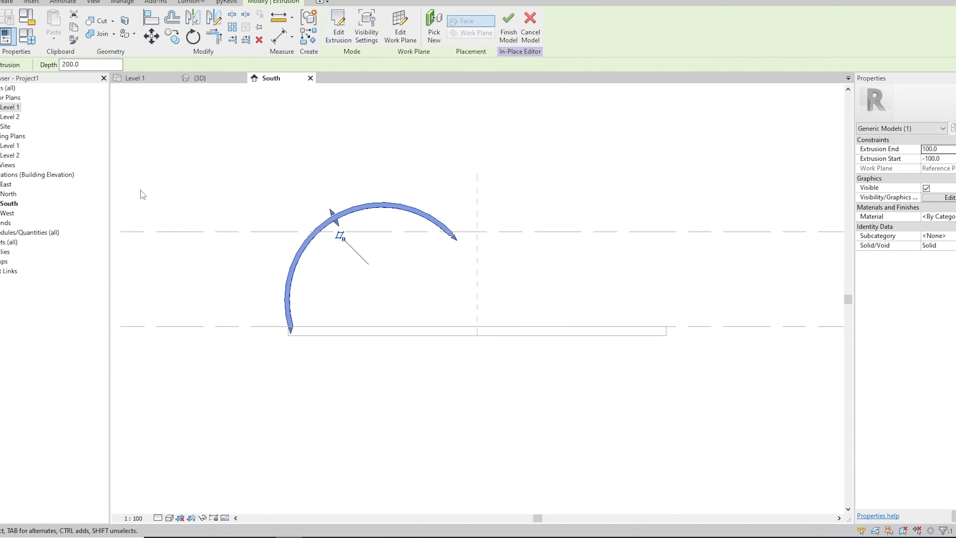
Open Level 1 and zoom to fit, then switch to the Site plan.
double_click(10, 108)
key("z")
key("f")
double_click(7, 127)
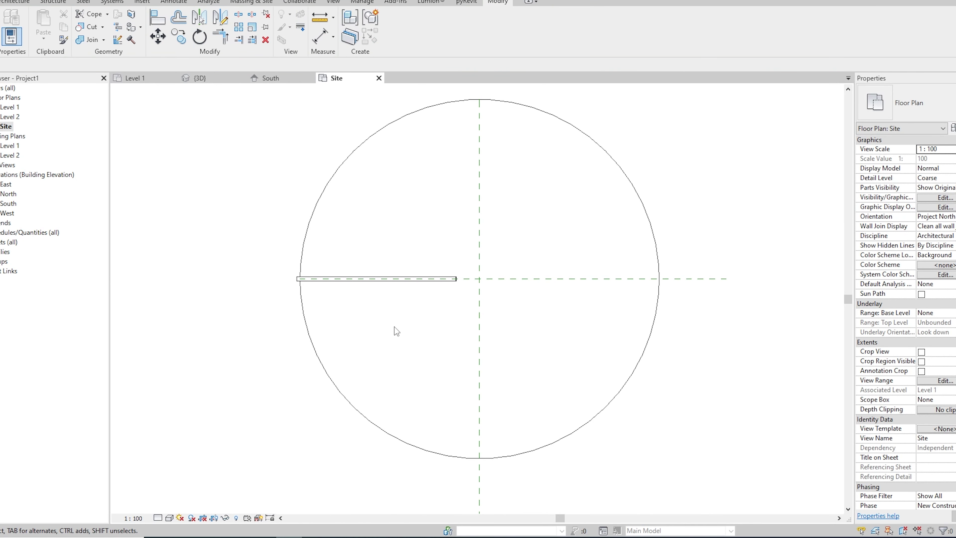
Start a radial array of the fin with its rotation centre at the floor's centre.
left_click(378, 286)
scroll(410, 318, "up", 2)
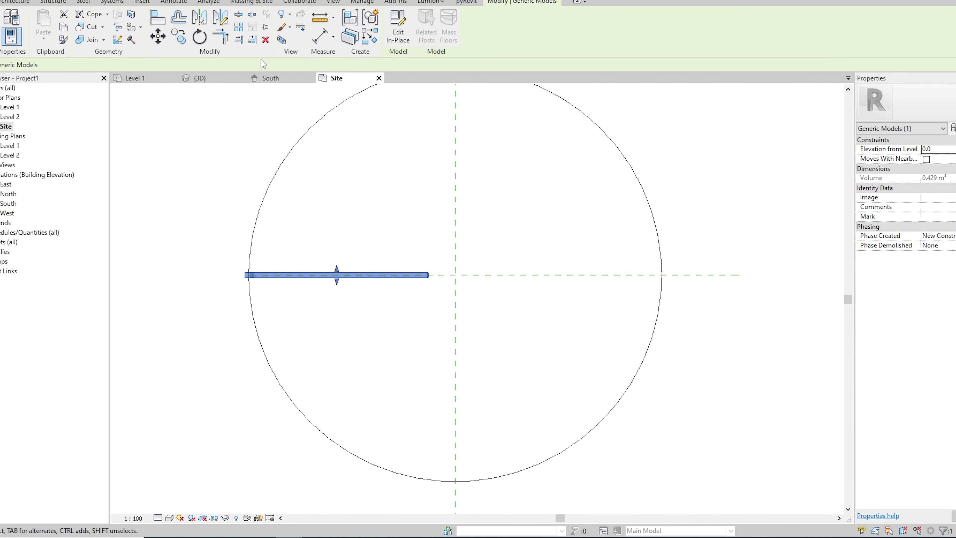
left_click(239, 27)
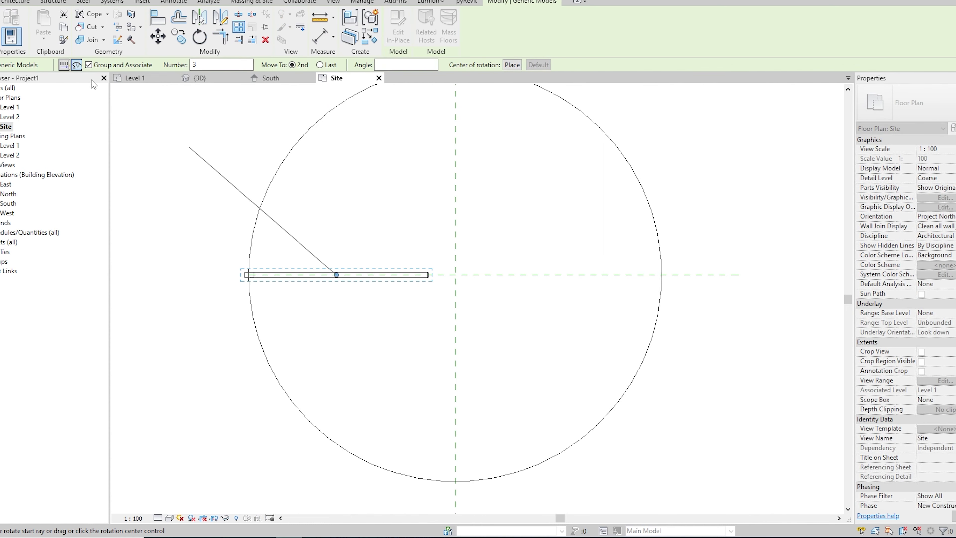
scroll(376, 248, "down", 2)
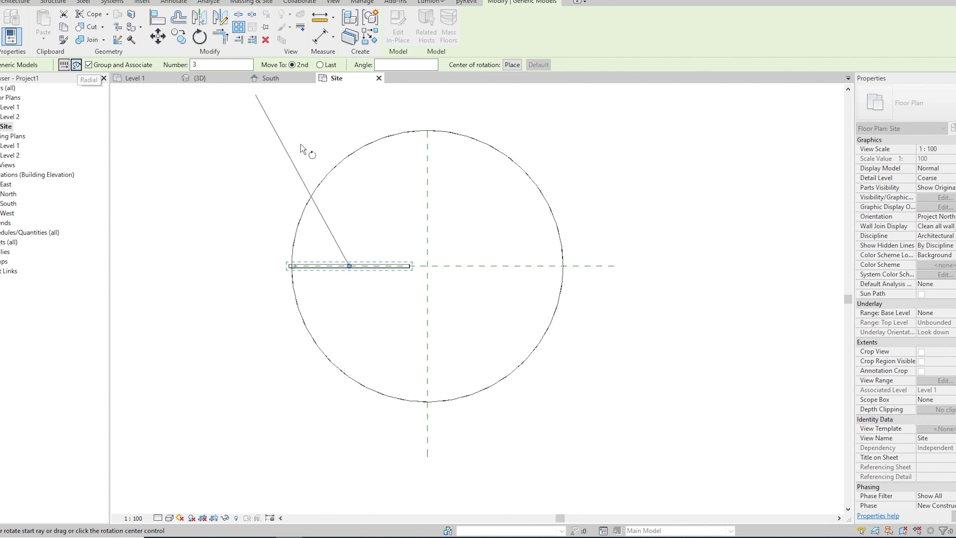
left_click_drag(349, 266, 428, 266)
scroll(420, 266, "up", 3)
scroll(422, 234, "up", 1)
scroll(426, 292, "up", 2)
scroll(335, 293, "up", 1)
scroll(324, 286, "down", 1)
Sweep the array angle along the fin and set 20 copies.
left_click(329, 291)
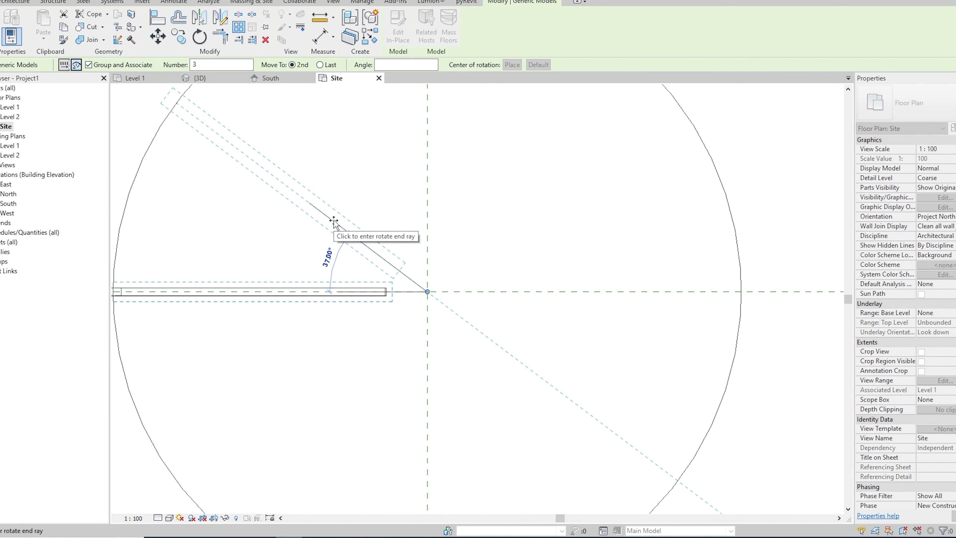
left_click(334, 223)
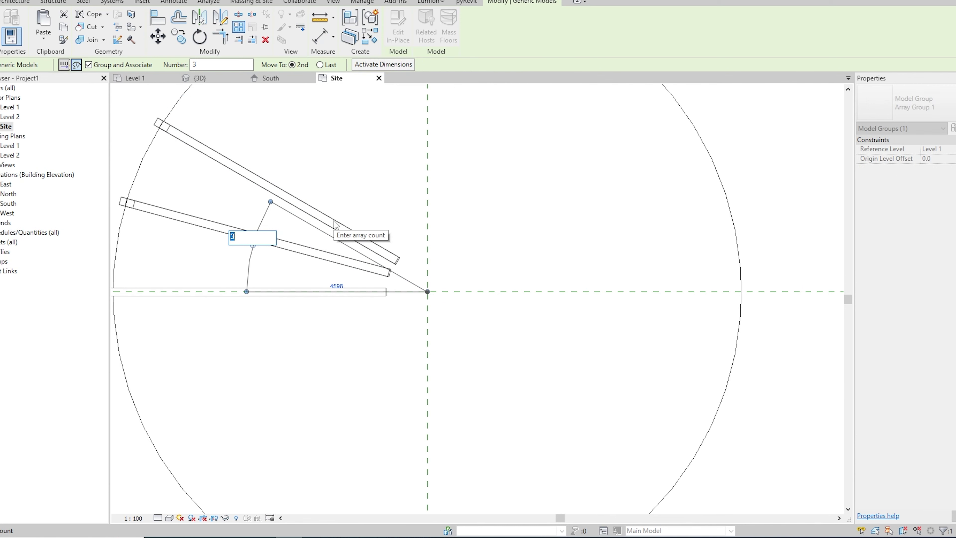
type("20")
key("Return")
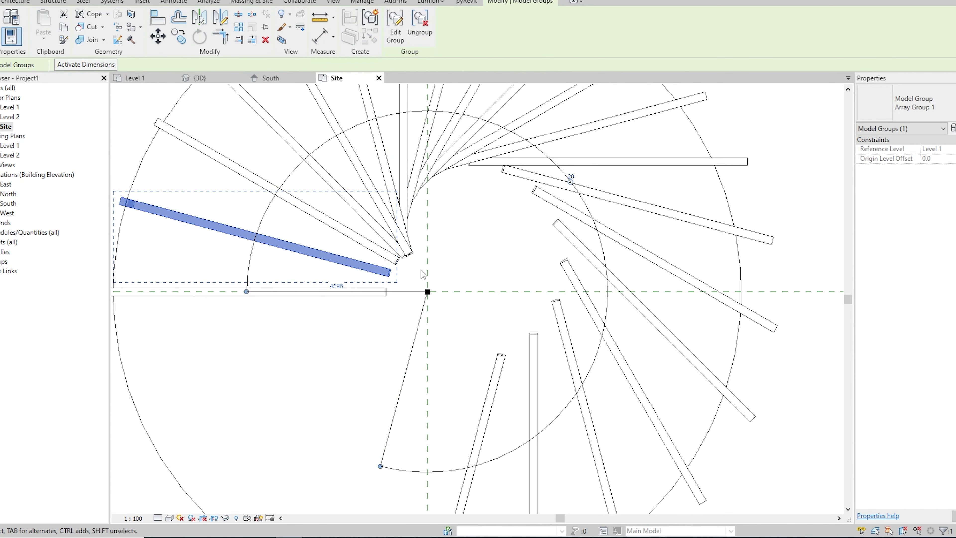
scroll(466, 295, "down", 2)
scroll(467, 296, "down", 1)
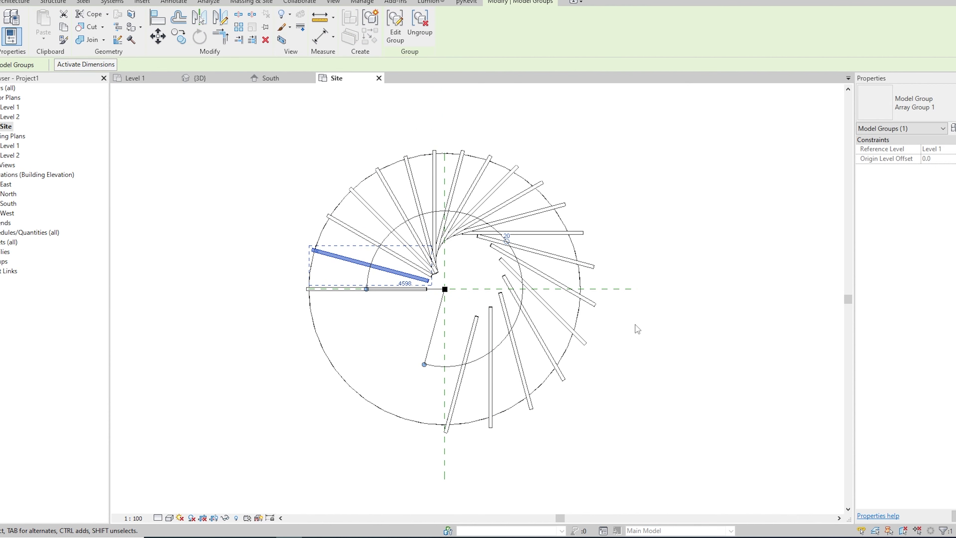
Inspect the resulting Array Group 1 of swirling fins in the Site plan.
left_click(636, 335)
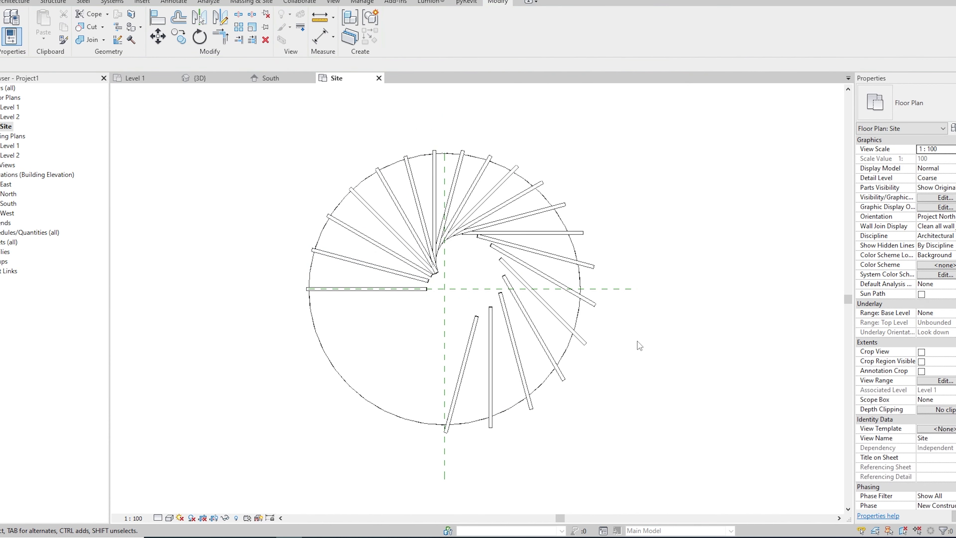
scroll(617, 360, "up", 1)
scroll(604, 373, "up", 1)
scroll(593, 374, "up", 1)
scroll(591, 376, "down", 1)
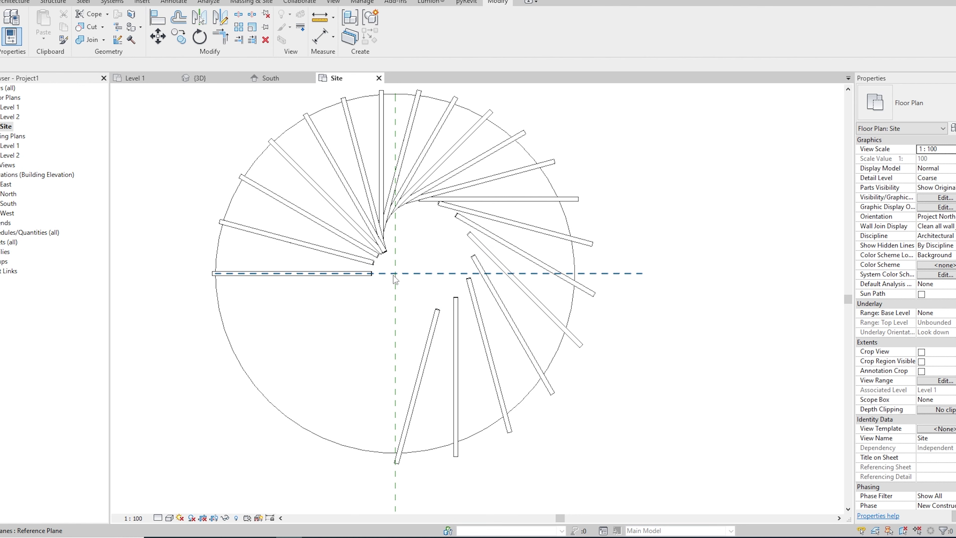
scroll(387, 282, "up", 2)
left_click(360, 274)
scroll(399, 280, "up", 2)
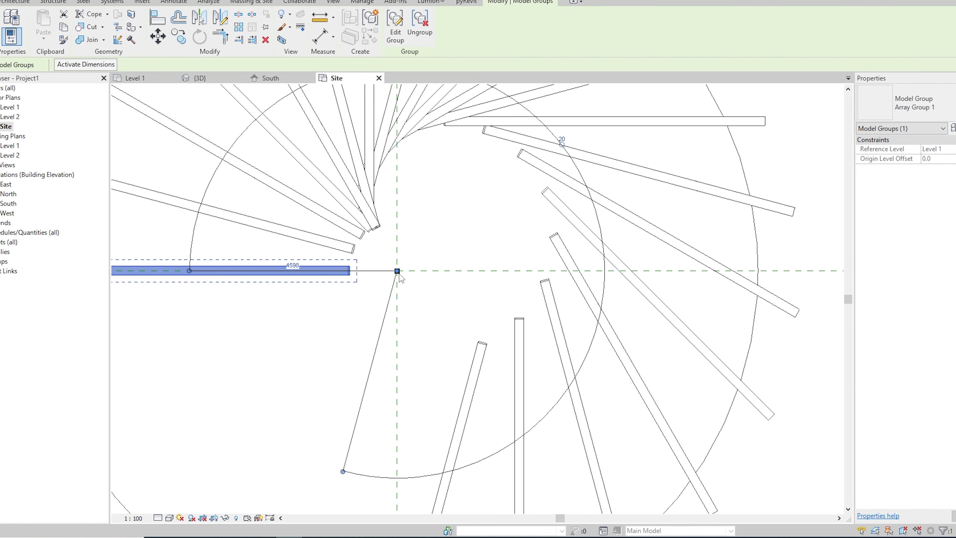
scroll(400, 283, "down", 1)
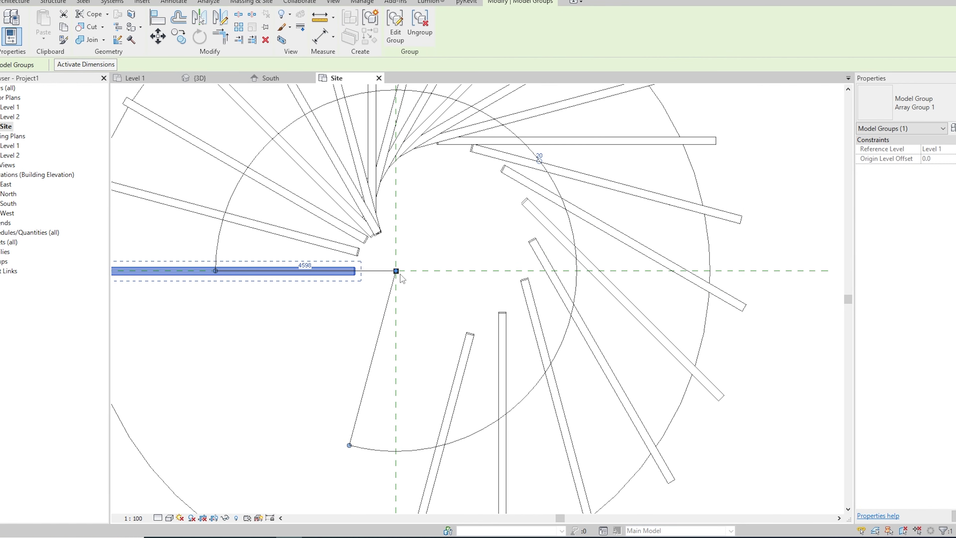
scroll(401, 281, "down", 2)
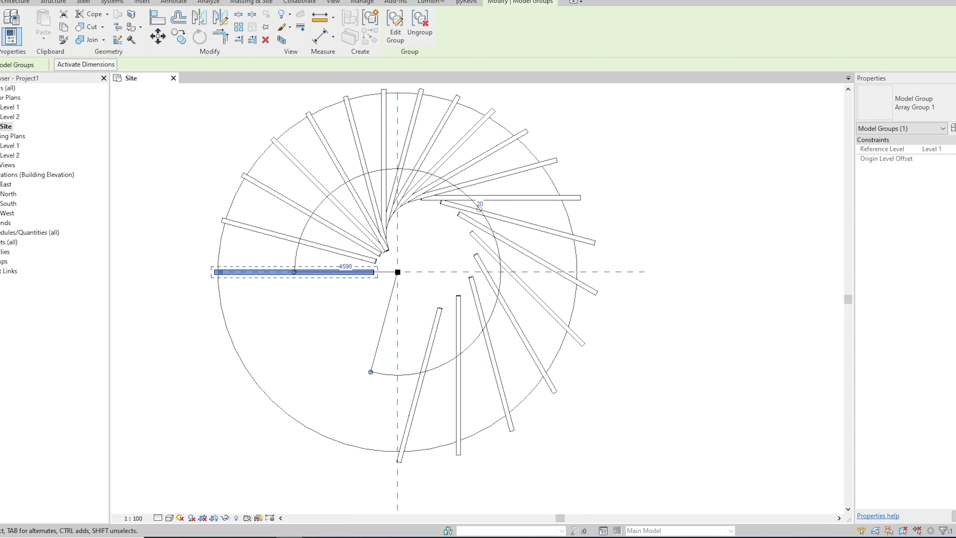
Orbit the 3D view to inspect the swirling fin dome from above, then return to Site.
mouse_move(664, 360)
middle_mouse_down("shift")
mouse_move(566, 384)
mouse_move(432, 263)
middle_mouse_up("shift")
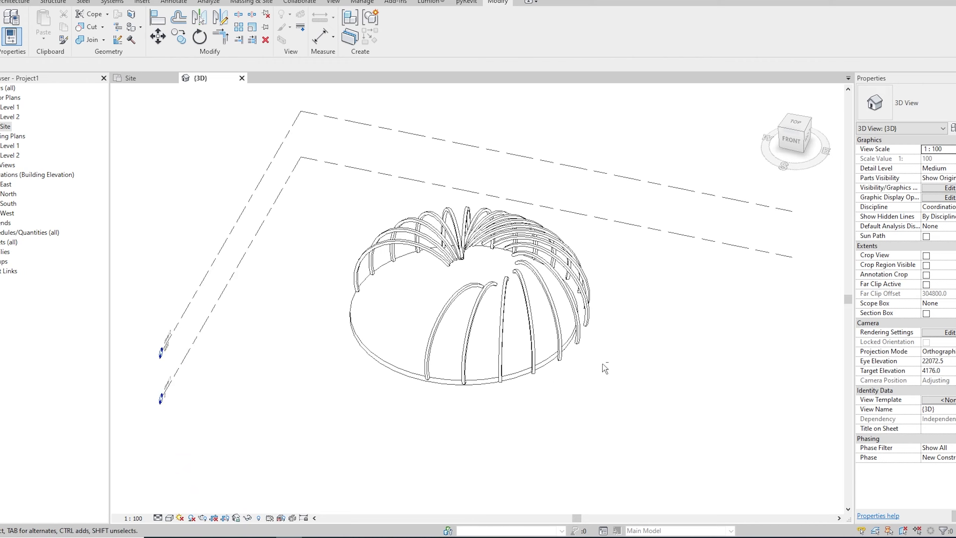
mouse_move(432, 265)
middle_mouse_down("shift")
mouse_move(627, 341)
mouse_move(612, 367)
mouse_move(496, 405)
mouse_move(518, 420)
mouse_move(524, 411)
middle_mouse_up("shift")
double_click(4, 127)
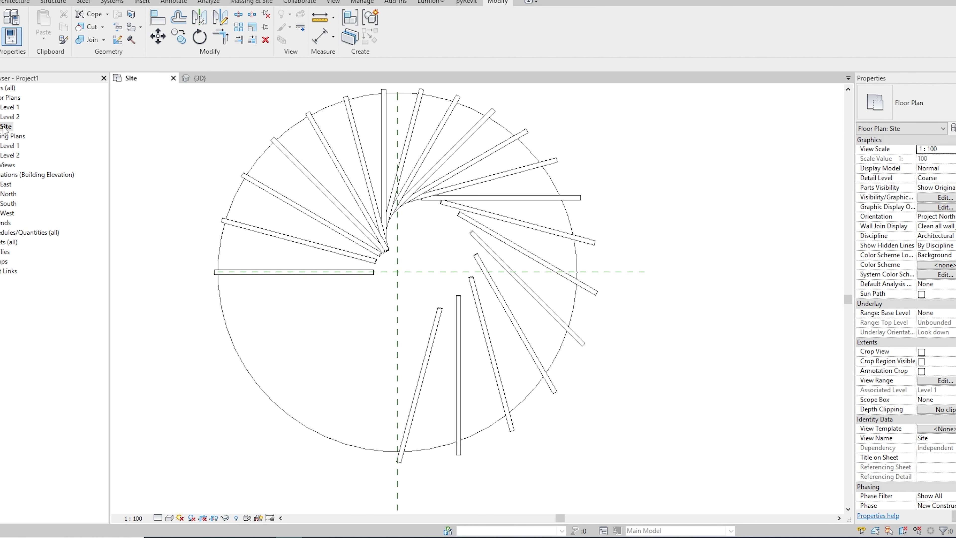
scroll(349, 256, "down", 1)
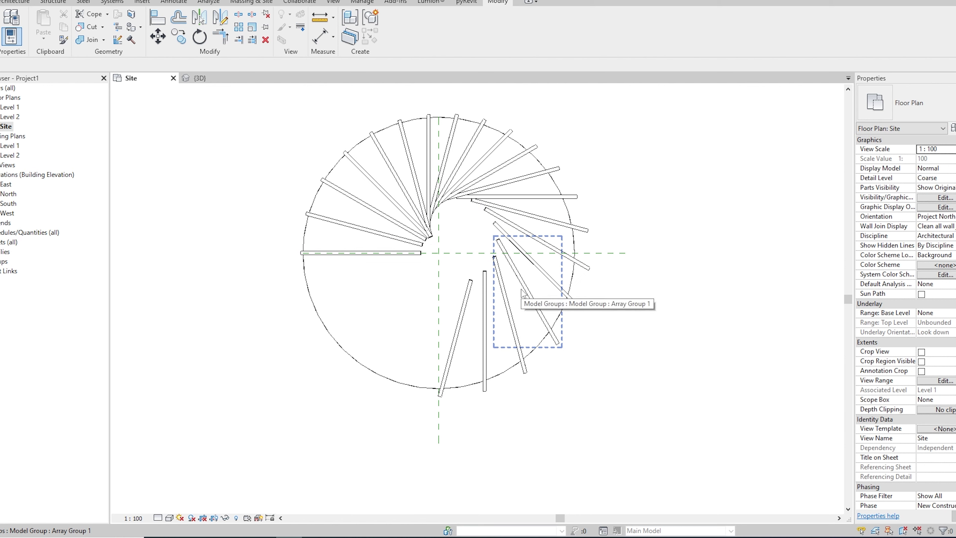
Undo the swirled radial array so only the single fin remains.
key("ctrl+z")
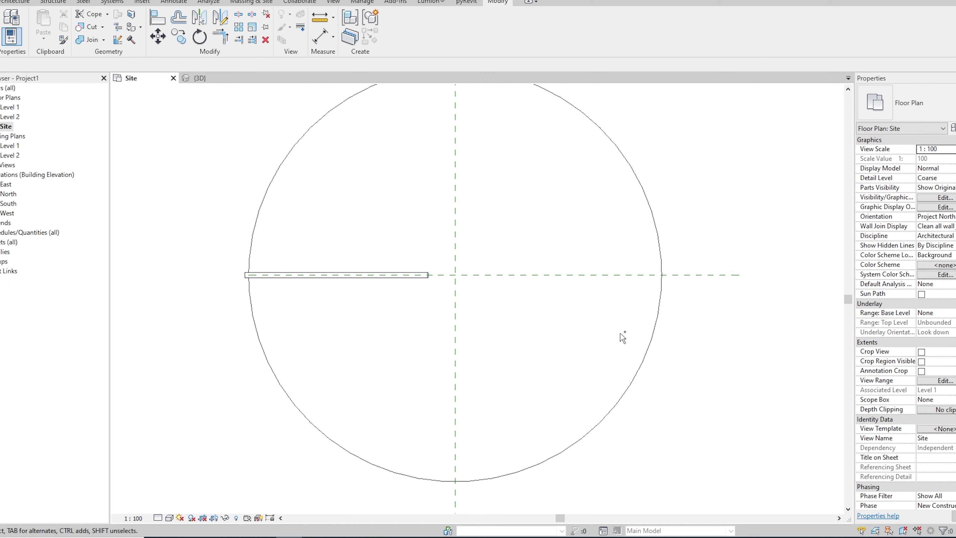
left_click(413, 281)
scroll(437, 309, "down", 2)
scroll(437, 307, "down", 1)
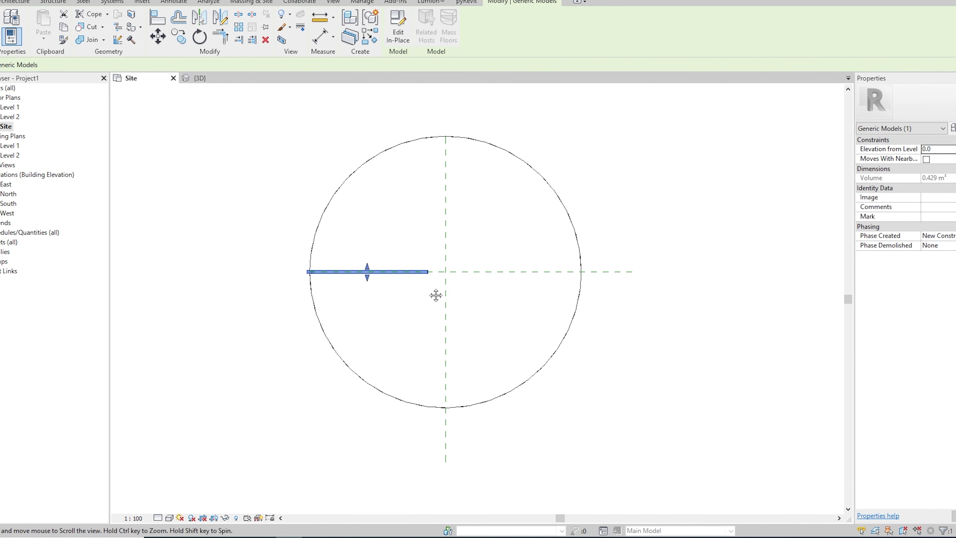
left_click(435, 297)
scroll(435, 277, "up", 2)
left_click(417, 280)
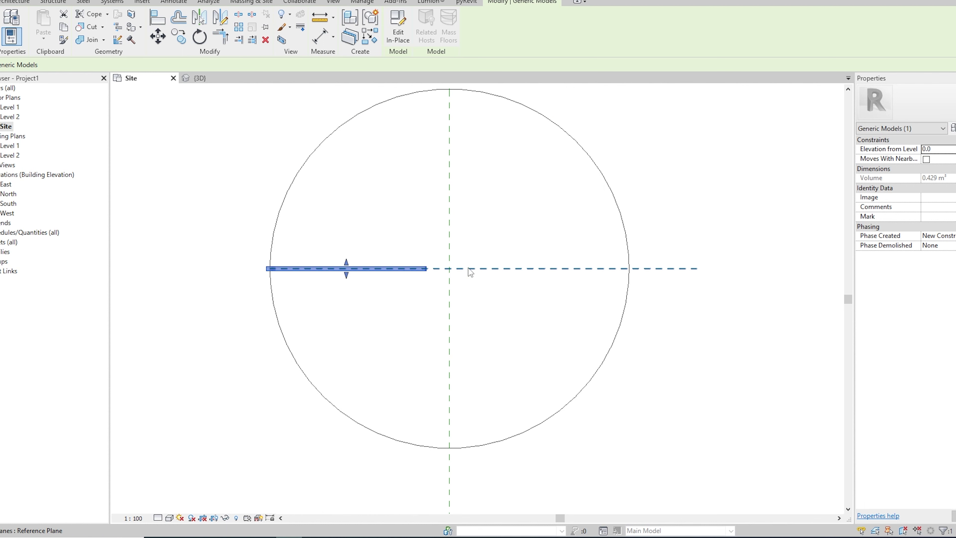
scroll(463, 280, "up", 1)
key("Escape")
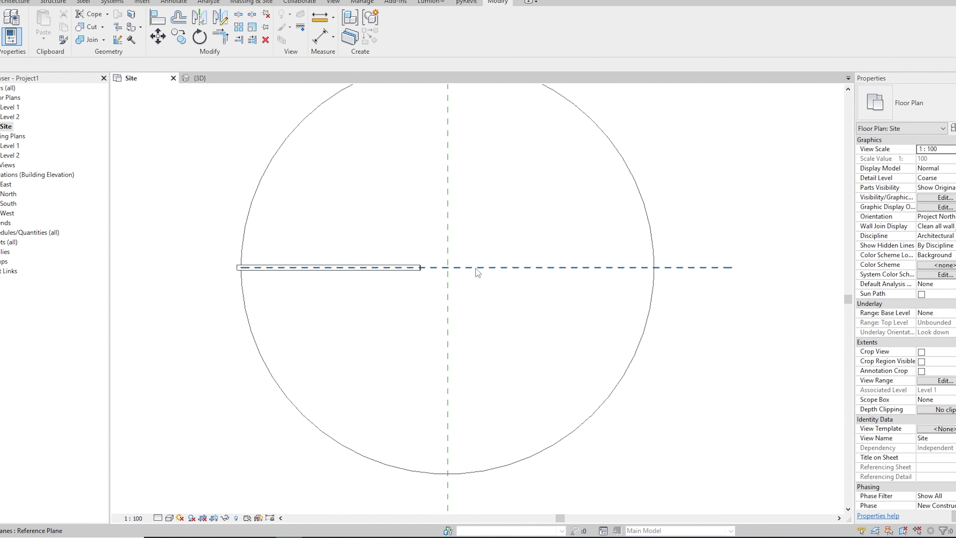
Check the horizontal reference plane, then move the fin 700 upward with Constrain off.
left_click(470, 268)
scroll(421, 283, "up", 1)
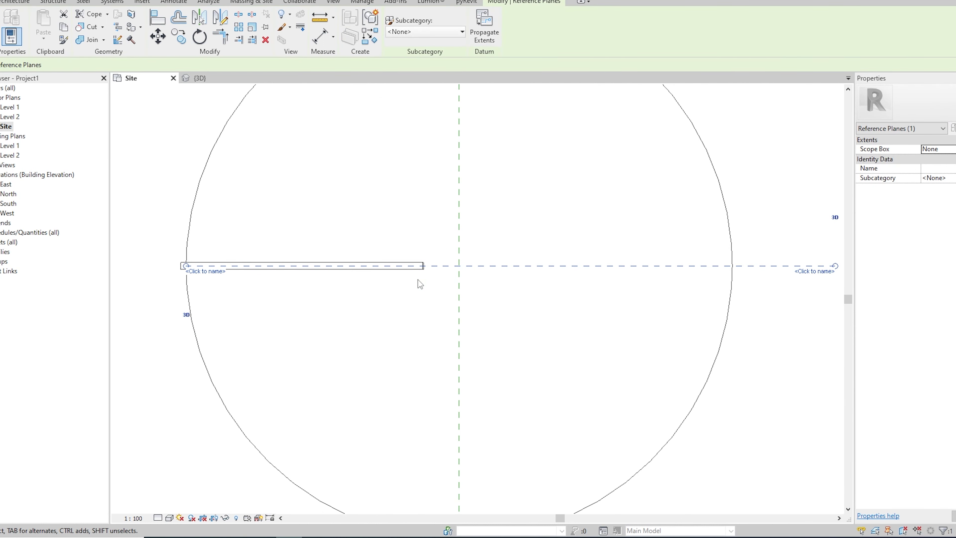
key("Escape")
left_click(408, 268)
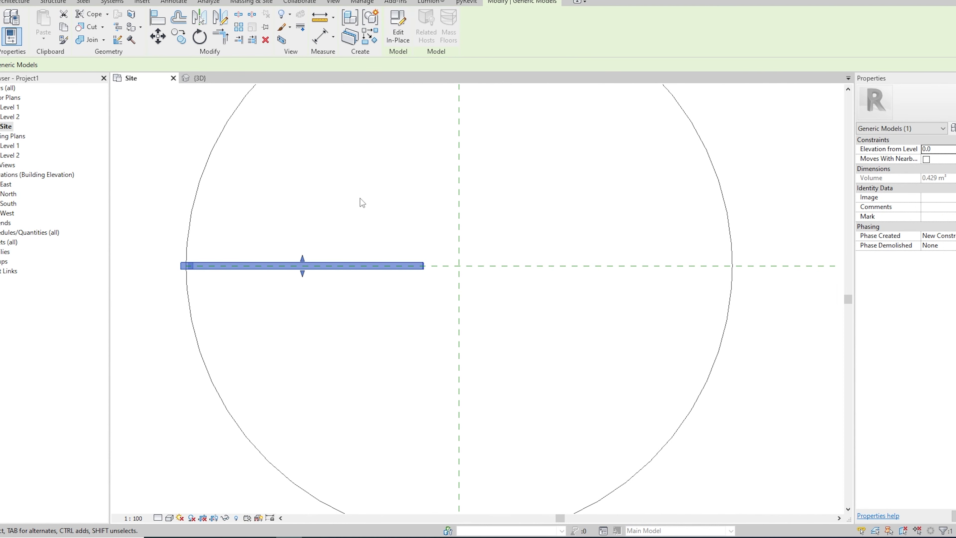
left_click(160, 43)
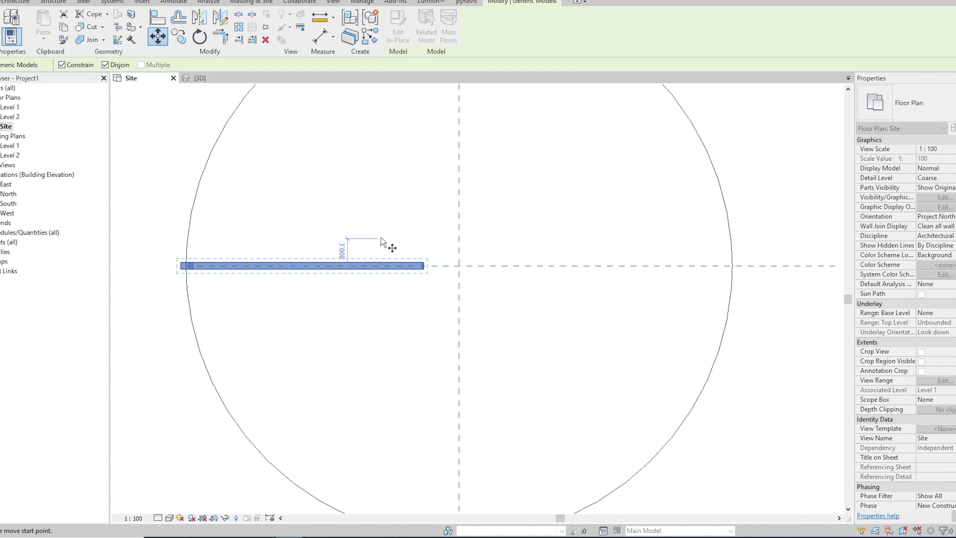
left_click(73, 68)
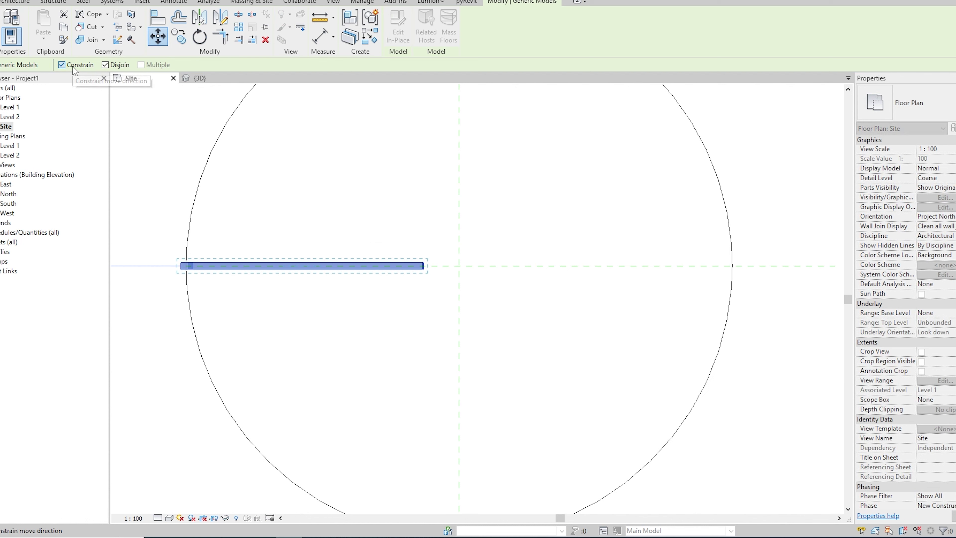
left_click(383, 250)
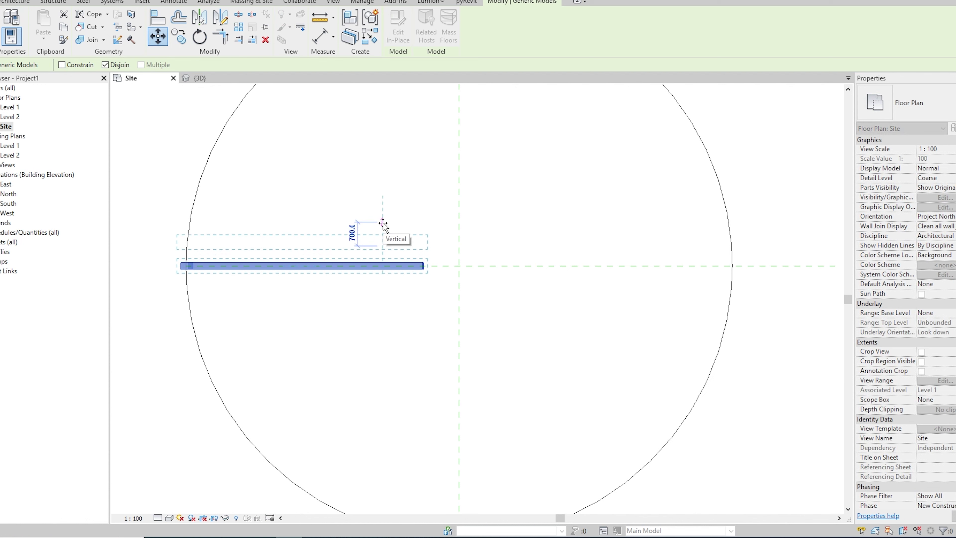
left_click(382, 224)
key("Escape")
Move the fin back down onto the horizontal reference plane and reselect it.
left_click(414, 243)
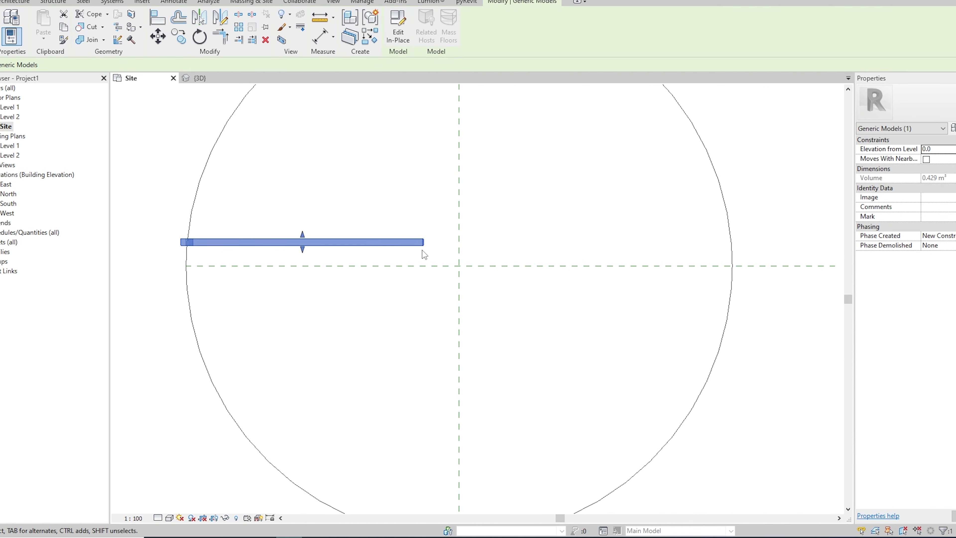
key("m")
key("v")
scroll(192, 248, "up", 3)
scroll(184, 244, "up", 1)
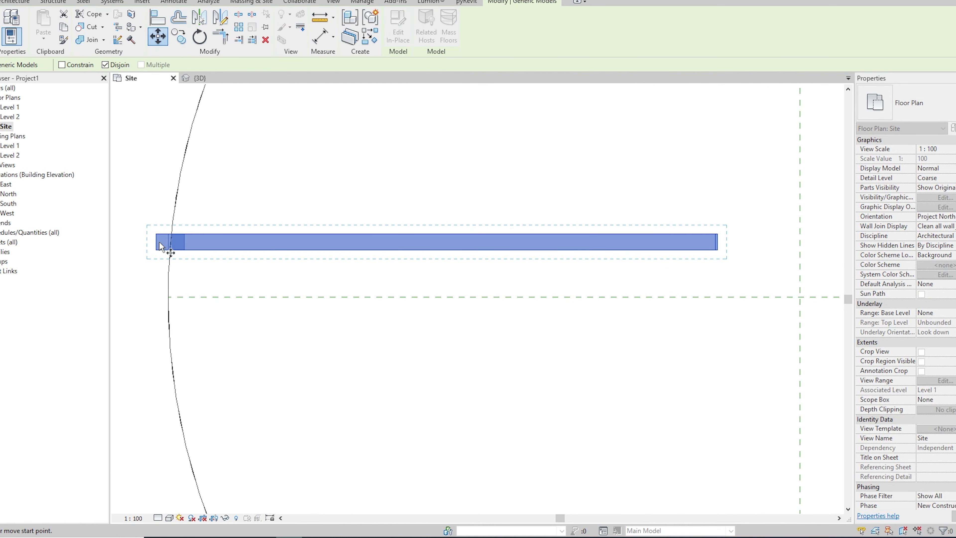
left_click(715, 241)
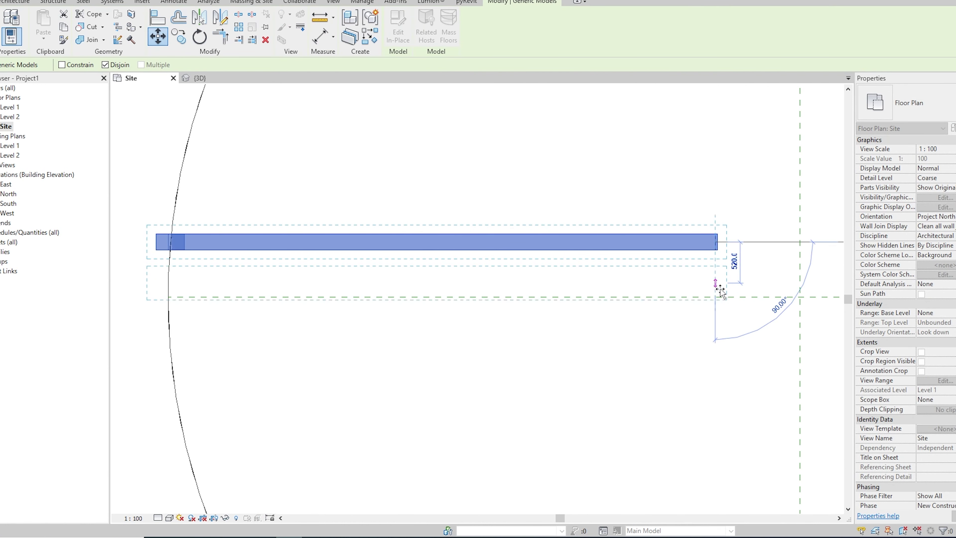
left_click(715, 297)
scroll(508, 262, "down", 3)
key("Escape")
scroll(531, 301, "down", 2)
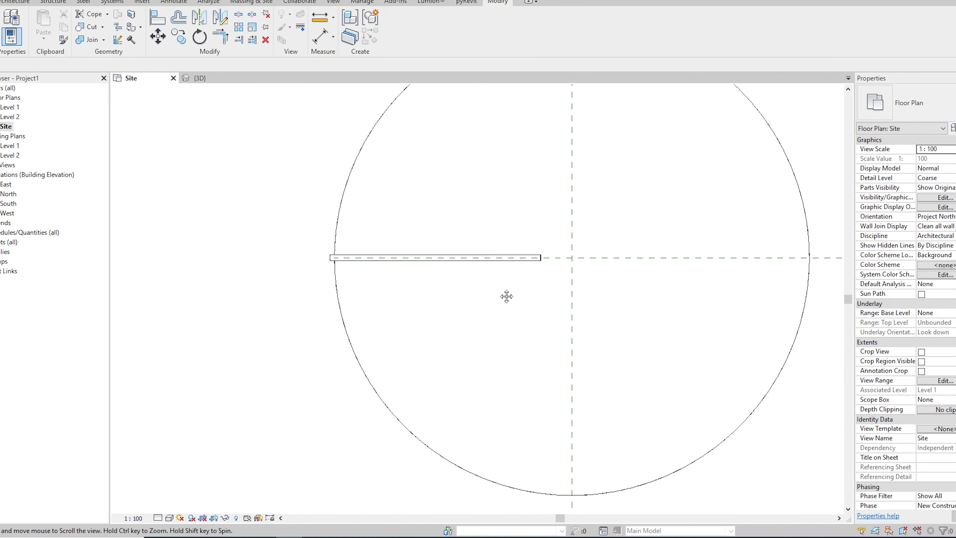
scroll(436, 294, "down", 2)
left_click(390, 270)
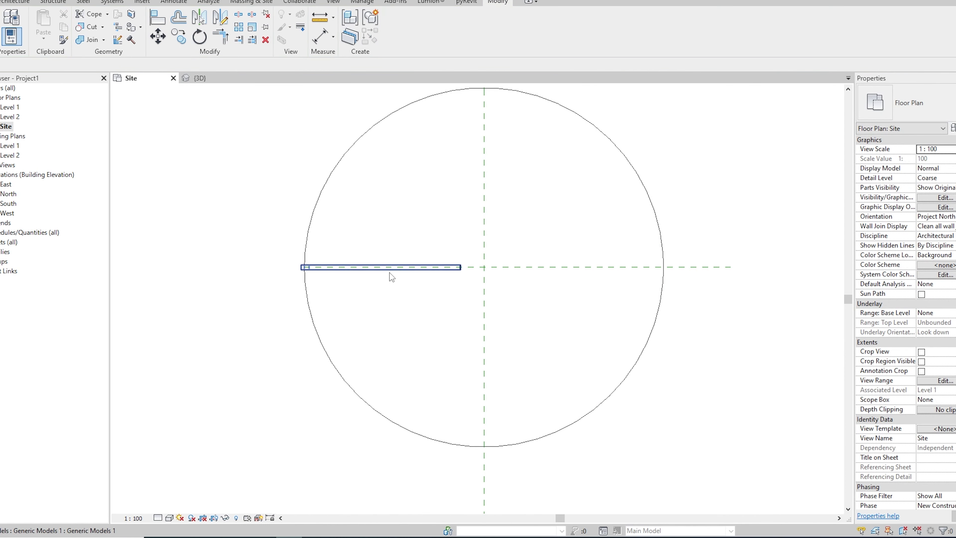
Start a radial array centred at the reference-plane crossing with a 15° angle.
left_click(240, 33)
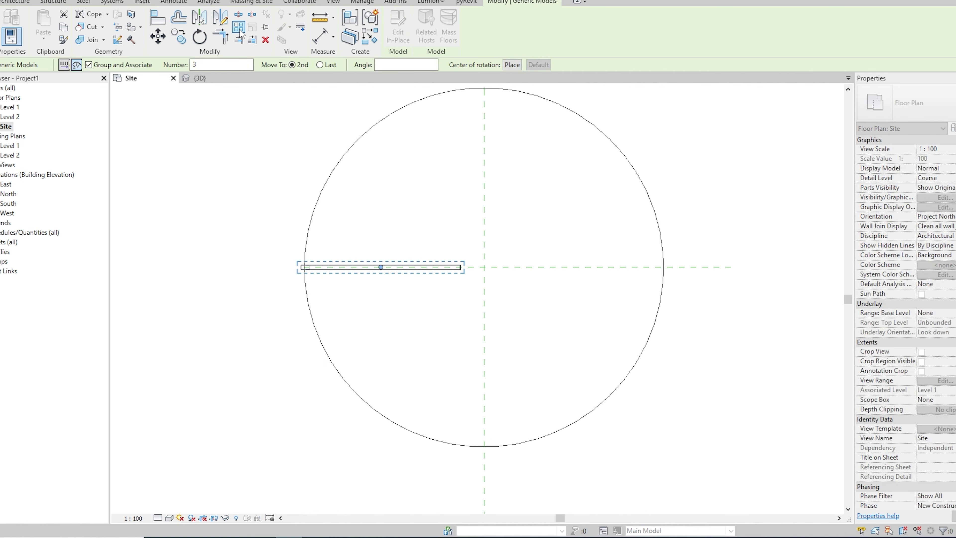
left_click(512, 65)
left_click(485, 266)
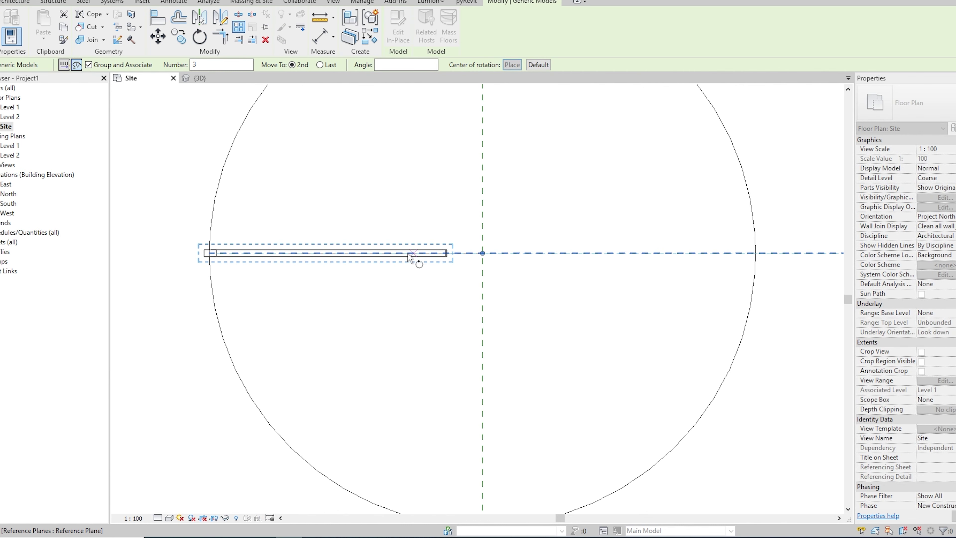
scroll(429, 258, "up", 3)
left_click(386, 257)
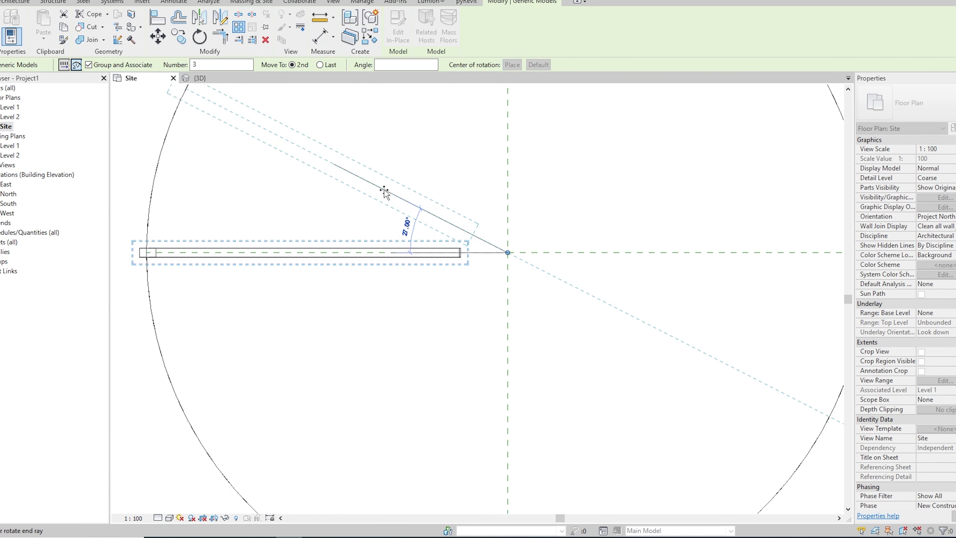
type("15")
key("Return")
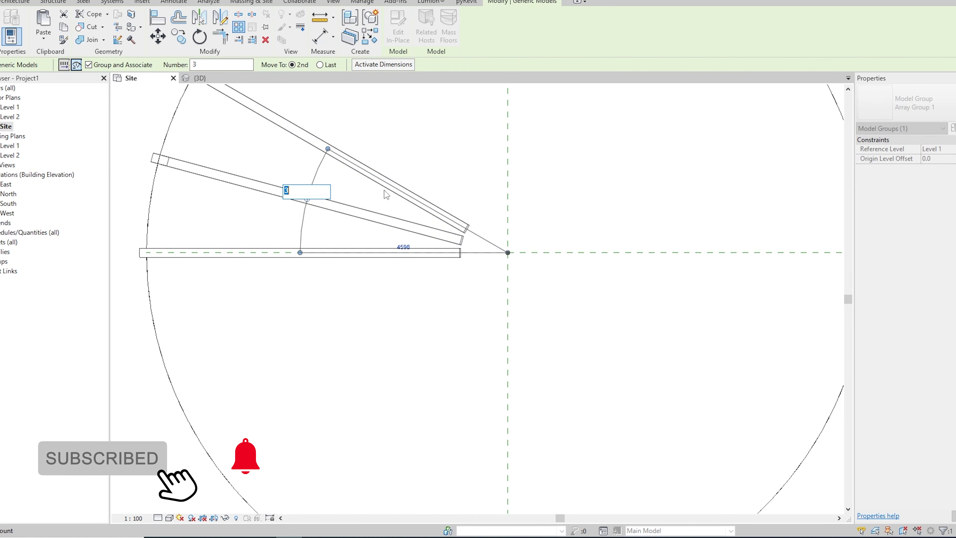
Set the array to 20 copies and review the evenly radiating fins.
type("20")
key("Return")
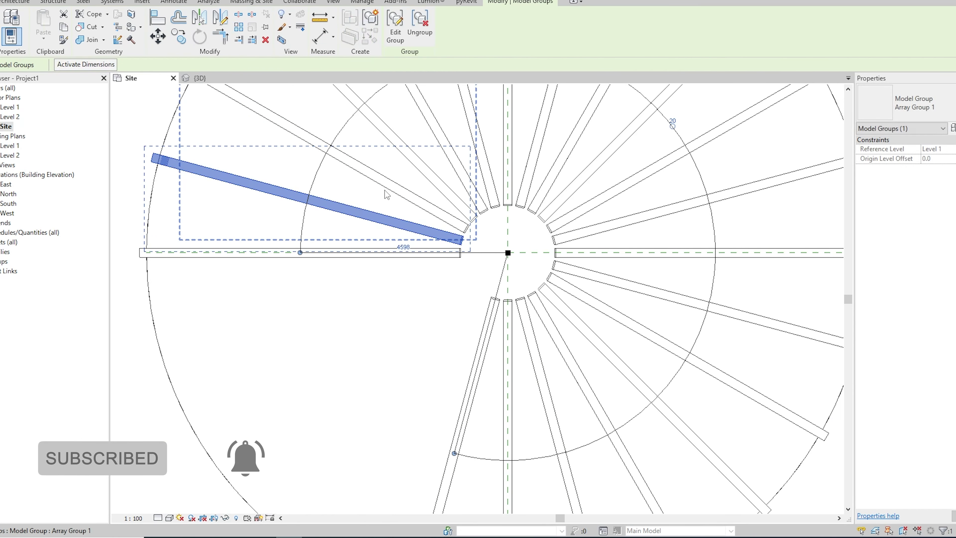
scroll(475, 268, "down", 3)
scroll(486, 260, "up", 1)
scroll(491, 256, "up", 1)
scroll(495, 253, "up", 1)
scroll(471, 250, "up", 2)
scroll(460, 243, "down", 2)
scroll(460, 244, "down", 1)
key("Escape")
scroll(457, 241, "down", 1)
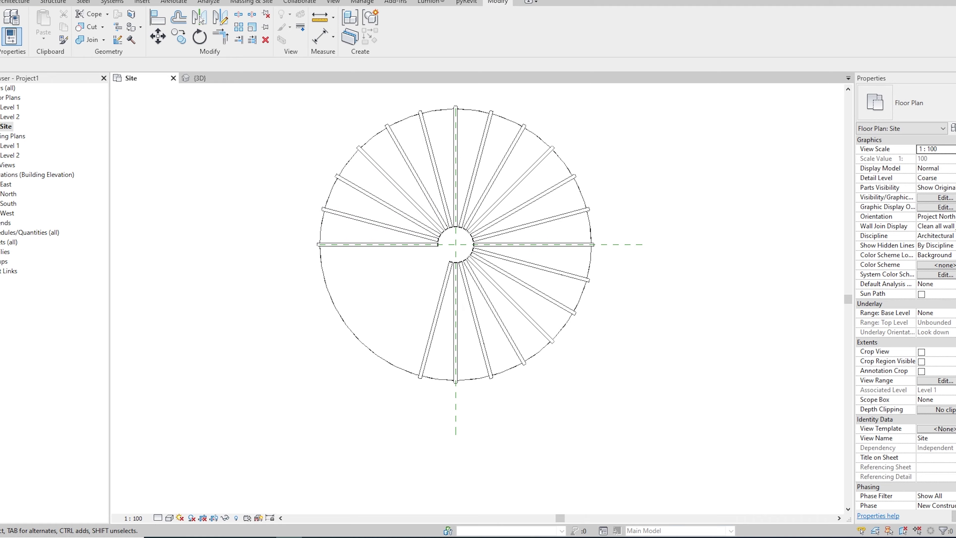
left_click(199, 78)
Orbit and pan the 3D view to frame the 20-fin dome and its central opening.
mouse_move(662, 299)
middle_mouse_down("shift")
mouse_move(583, 303)
mouse_move(465, 220)
mouse_move(382, 247)
mouse_move(663, 299)
mouse_move(788, 260)
mouse_move(339, 271)
mouse_move(635, 313)
mouse_move(751, 345)
mouse_move(707, 355)
middle_mouse_up("shift")
middle_click_drag(682, 356, 612, 290)
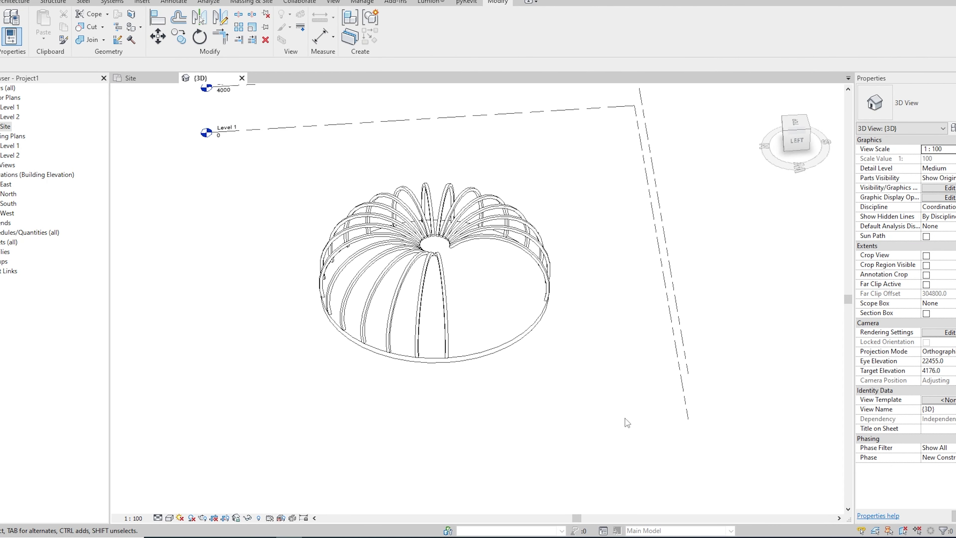